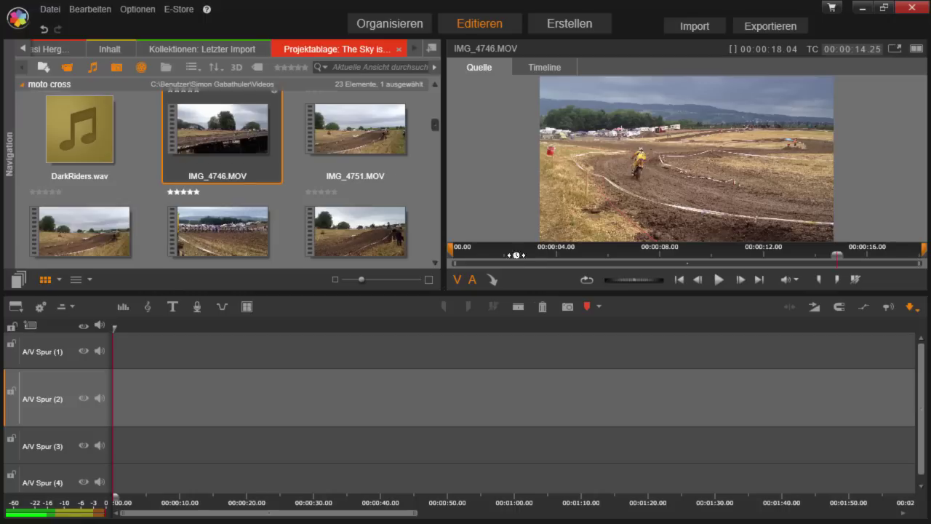
- Mark IMG_4746.MOV from 04.05 to 11.00 and send the 6.25-second clip to A/V Spur (2)
click(470, 254)
mouse_move(526, 255)
mouse_down()
mouse_move(515, 256)
mouse_move(560, 256)
mouse_up()
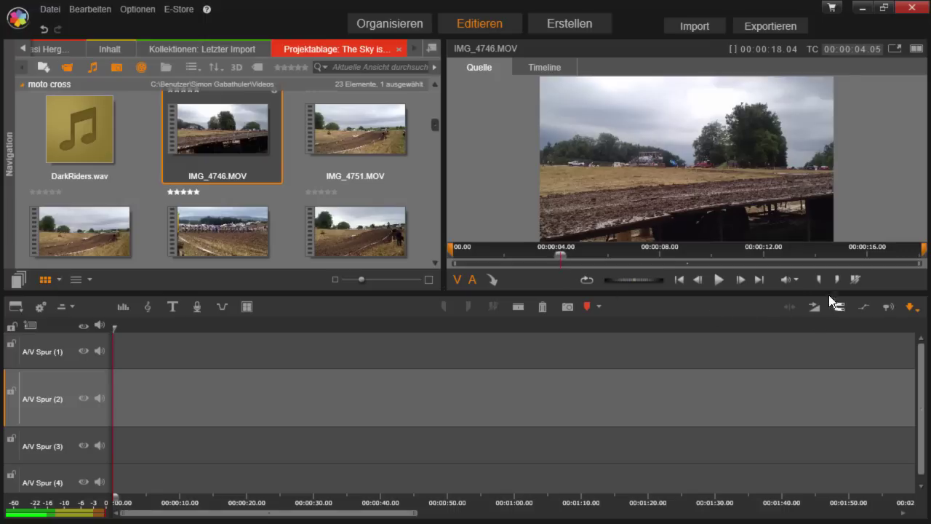
click(822, 278)
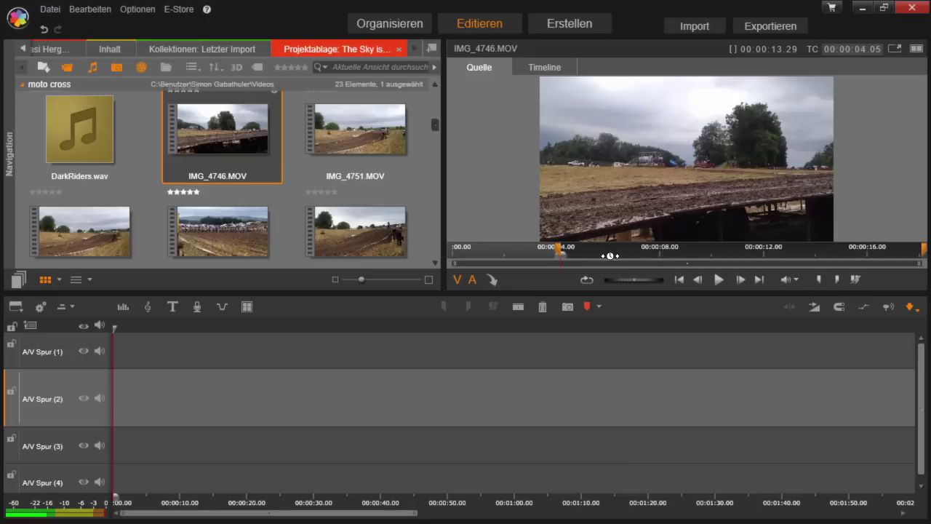
click(737, 252)
click(837, 279)
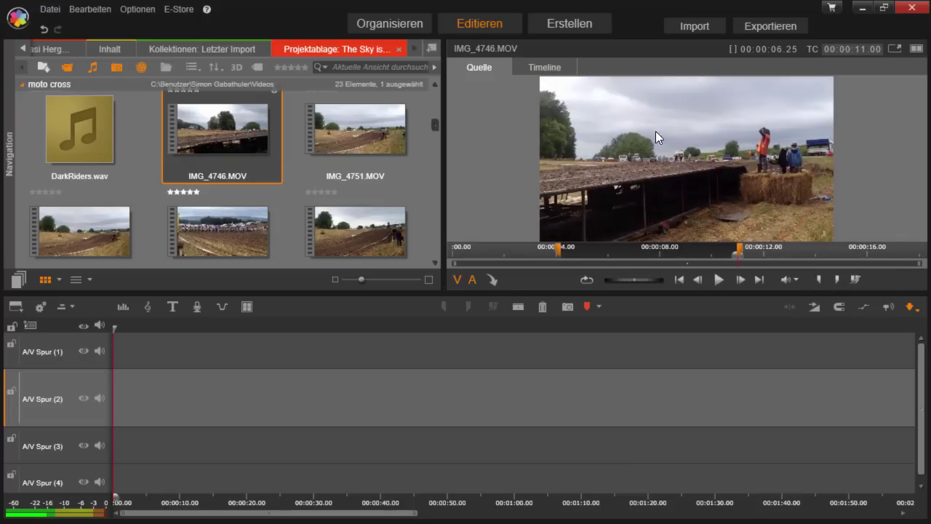
click(493, 279)
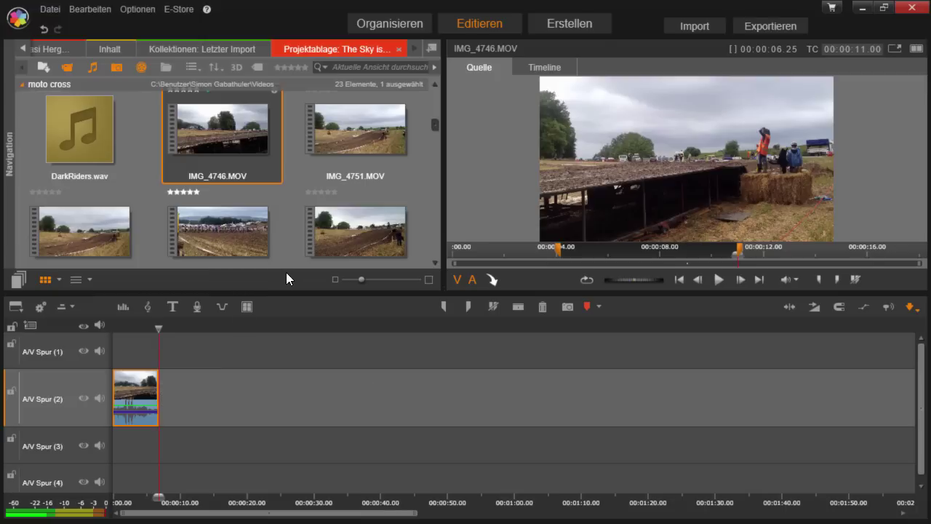
mouse_move(353, 176)
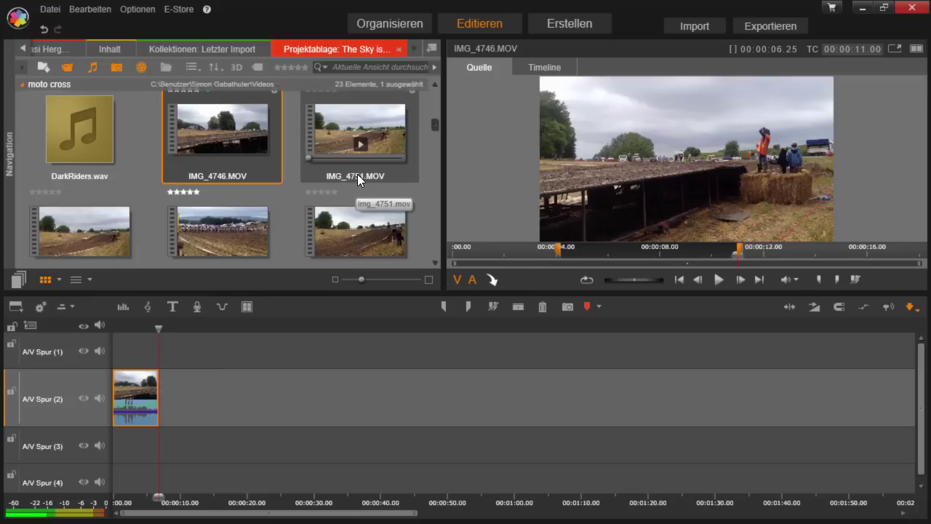
- Load IMG_4751.MOV, mark in at 02.23 and out at 15.18, and append it after the first clip
click(343, 117)
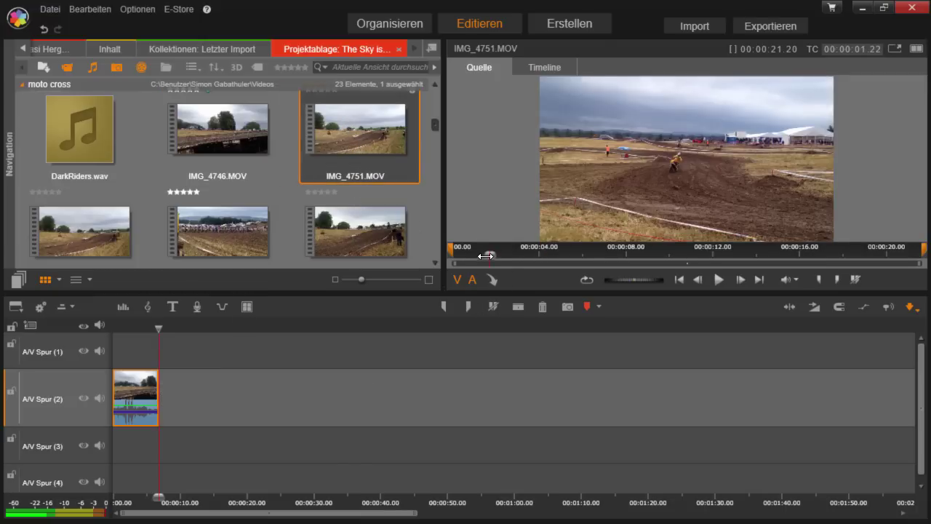
drag(486, 255, 513, 253)
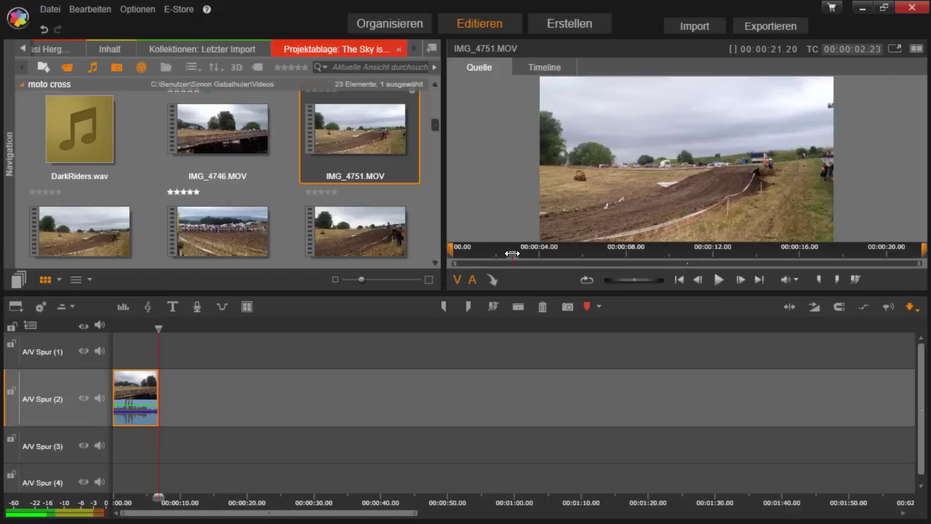
key(i)
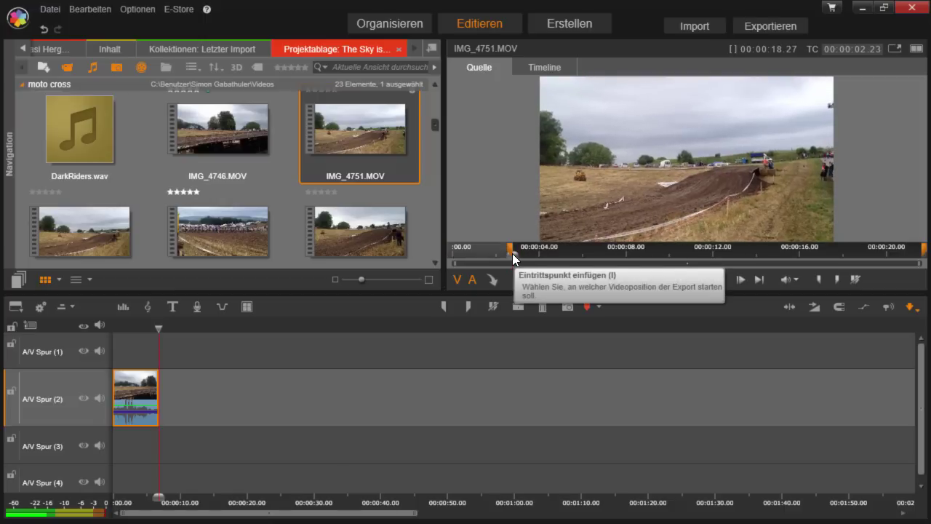
click(636, 254)
drag(636, 255, 791, 252)
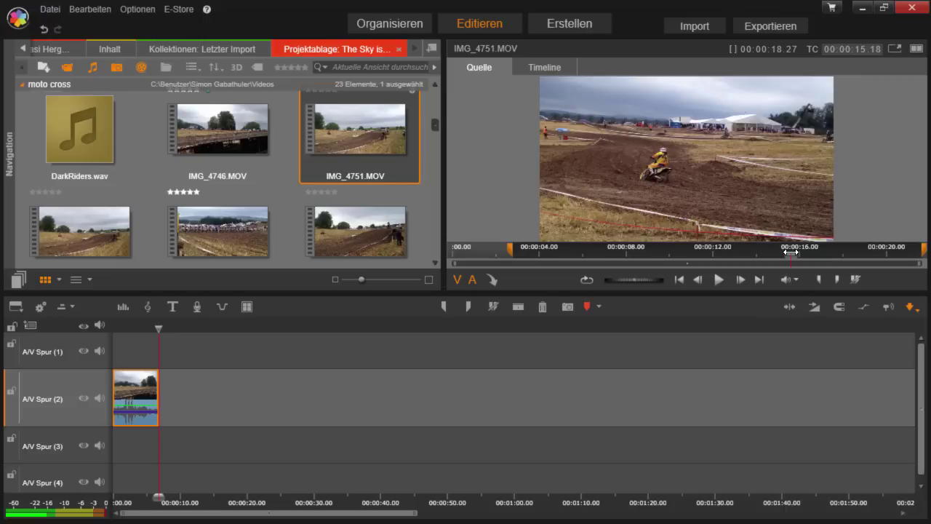
key(o)
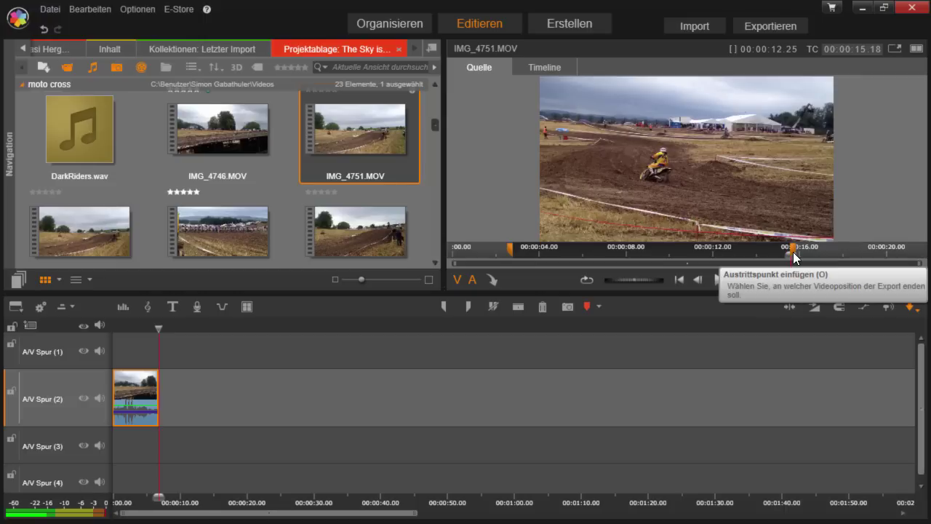
click(498, 281)
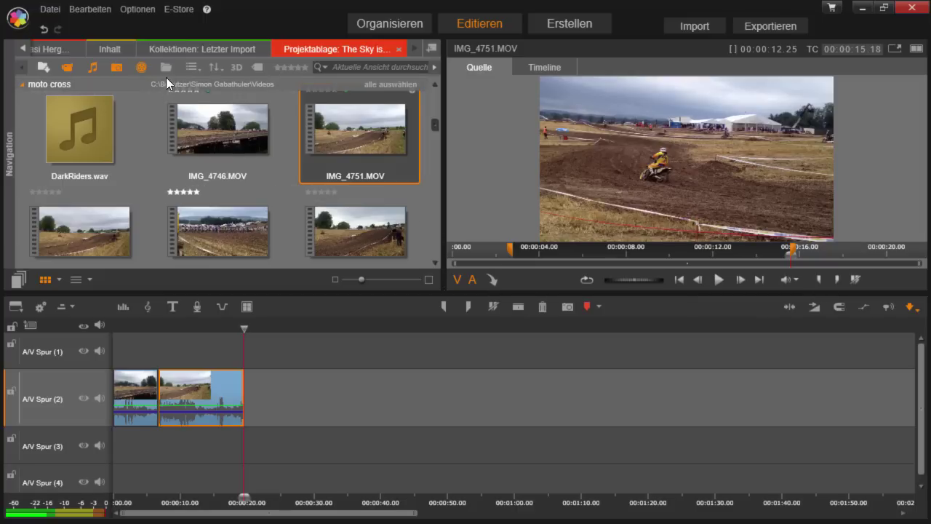
- Show the Tastatur shortcut settings under Optionen > Einstellungen
click(138, 9)
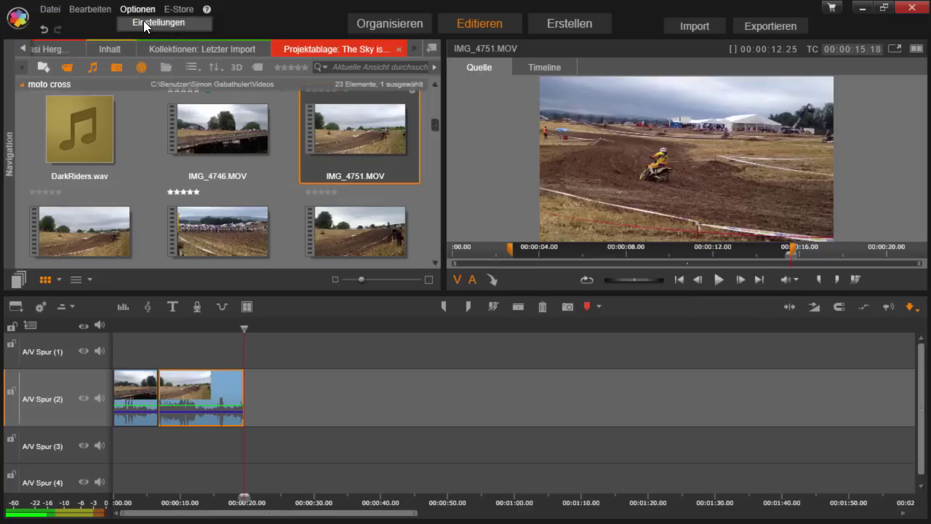
click(143, 20)
click(312, 203)
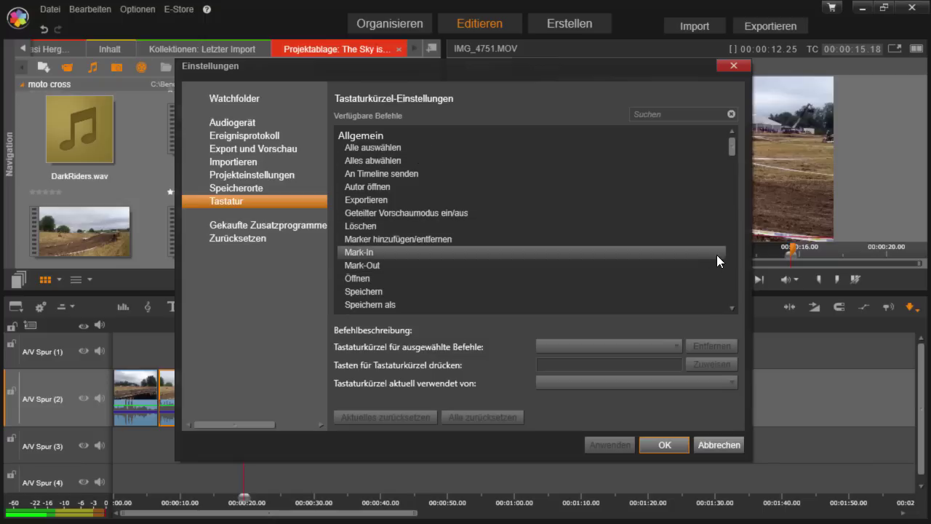
mouse_move(732, 145)
mouse_down()
mouse_move(736, 229)
mouse_move(735, 147)
mouse_up()
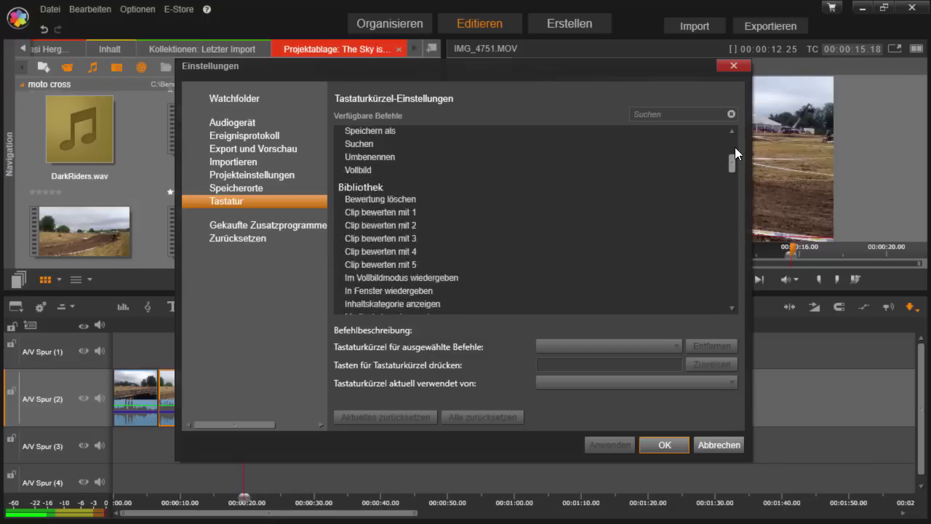
- Assign P instead of B to An Timeline senden and confirm with OK
click(404, 173)
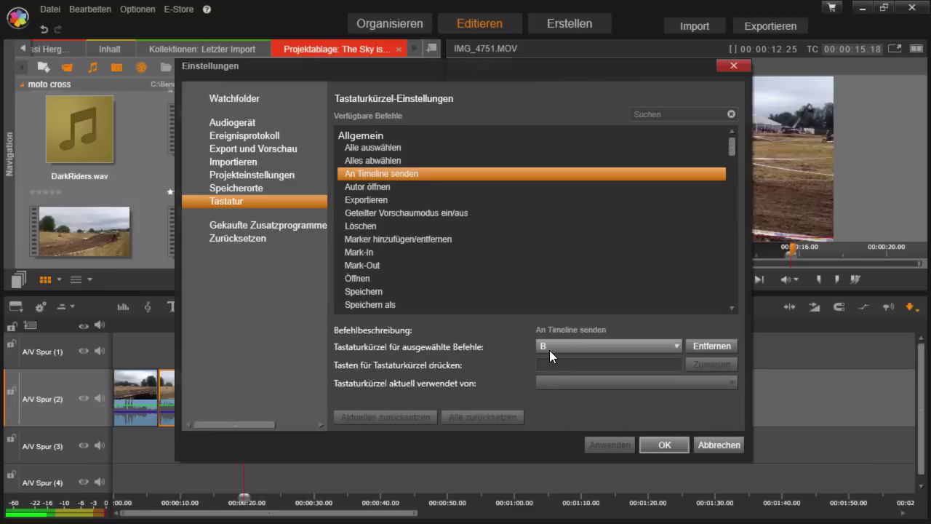
click(610, 370)
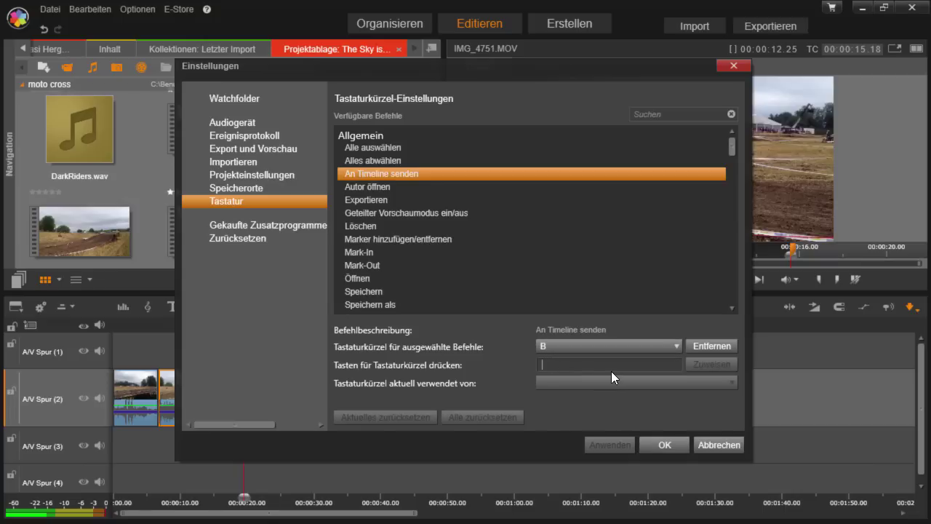
key(shift+p)
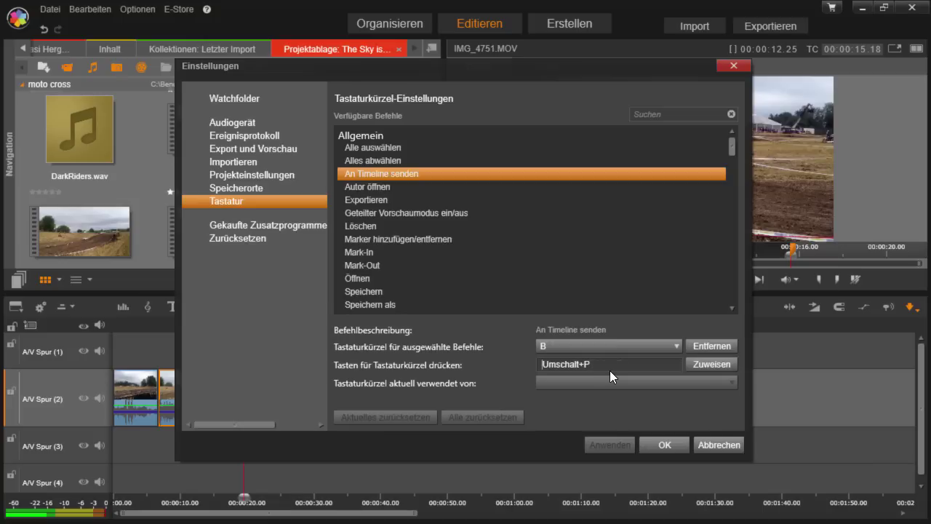
key(BackSpace)
key(p)
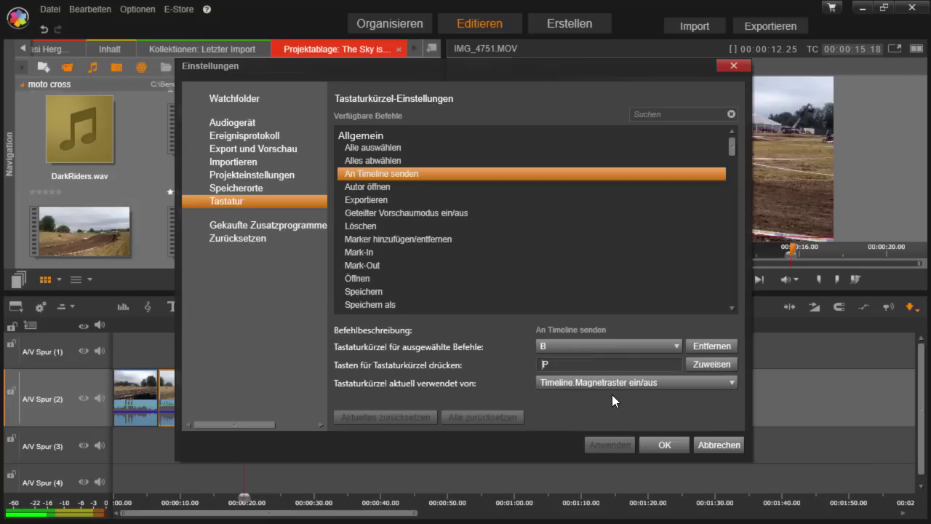
click(713, 363)
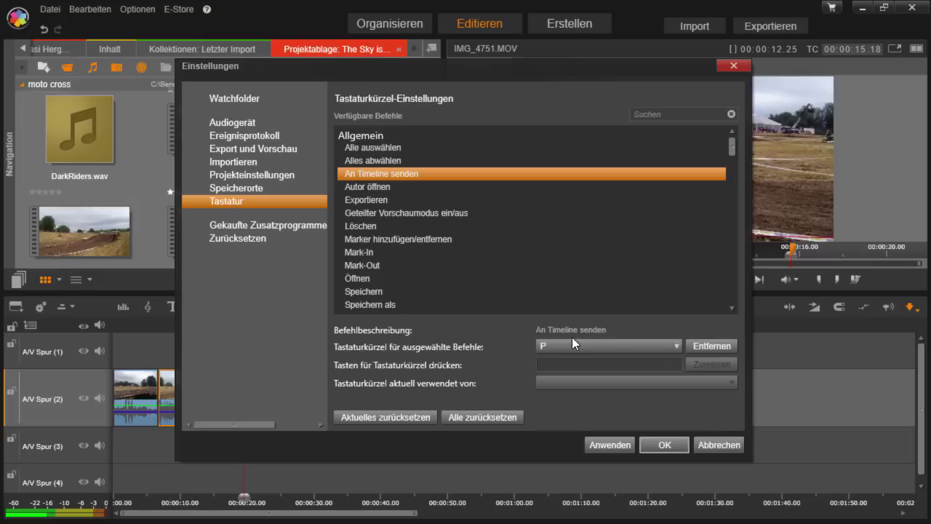
click(670, 447)
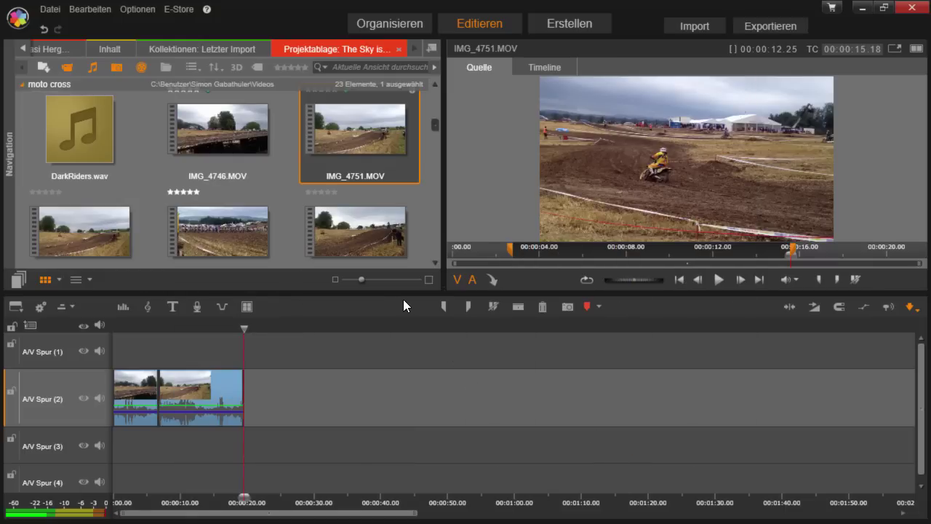
- Load IMG_4752.MOV, trim an 8.15-second portion, and add it third on A/V Spur (2)
click(144, 221)
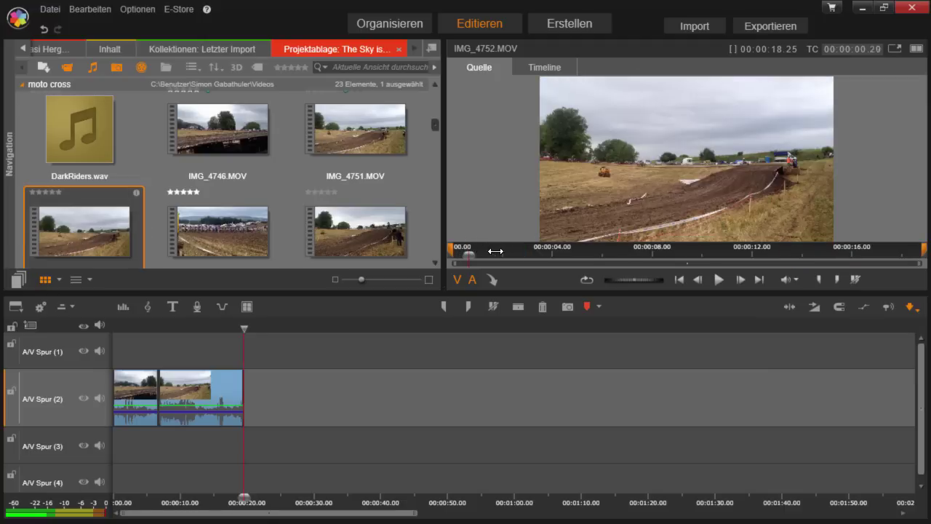
drag(495, 251, 743, 269)
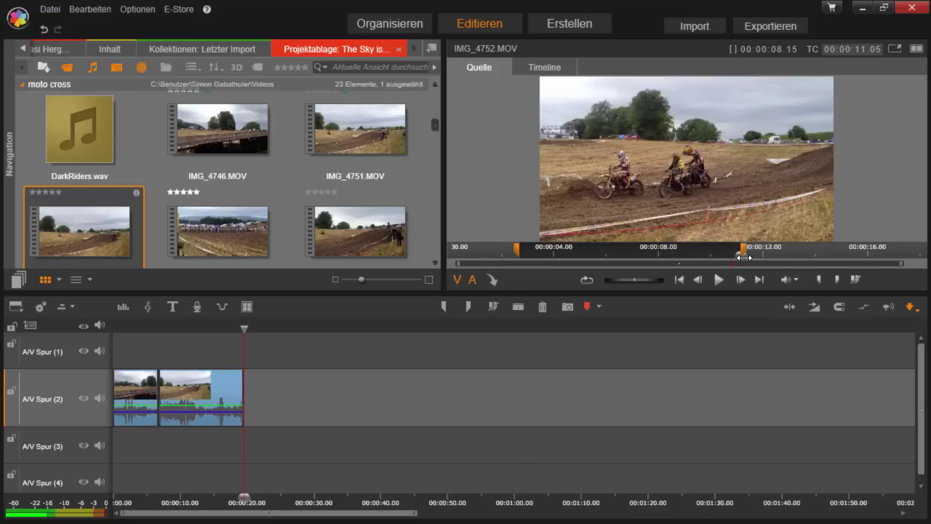
key(Insert)
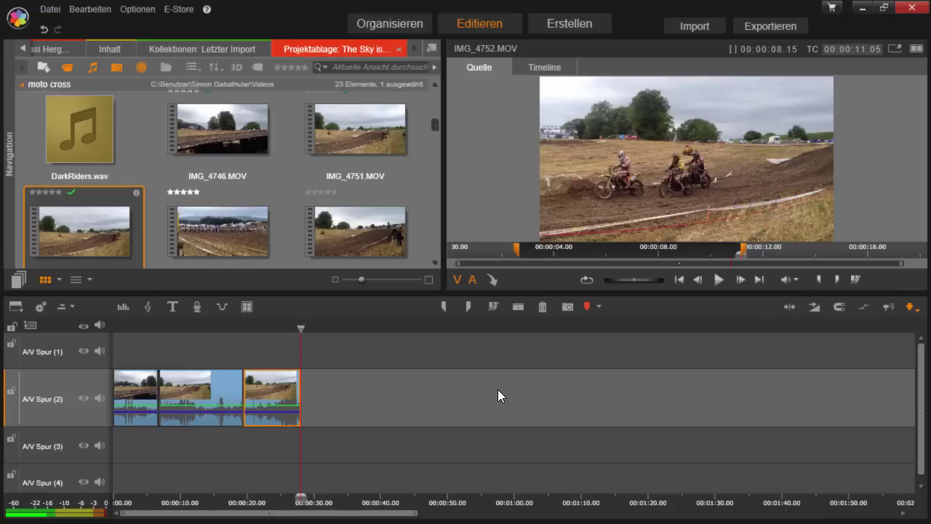
- Scroll the Tastatur command list in Einstellungen, then switch to the manual's page 505 in Acrobat Reader
click(138, 9)
click(142, 23)
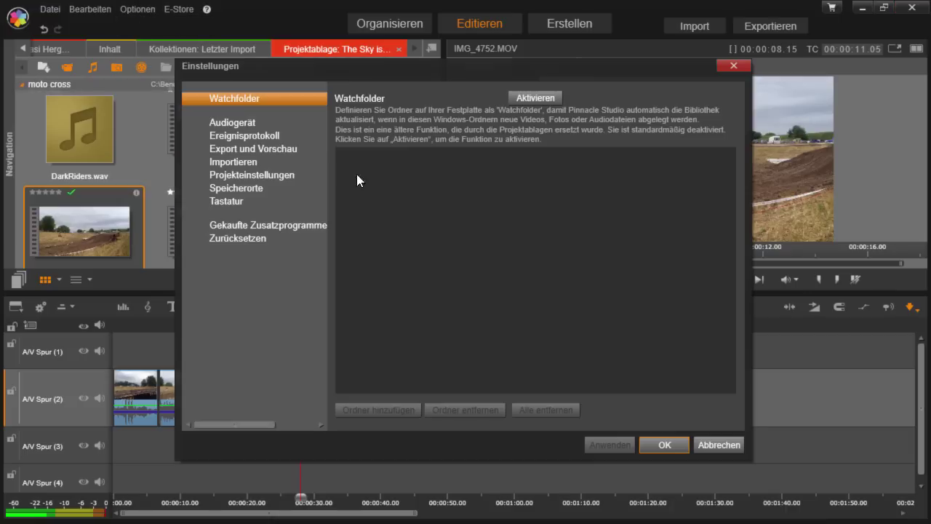
click(277, 202)
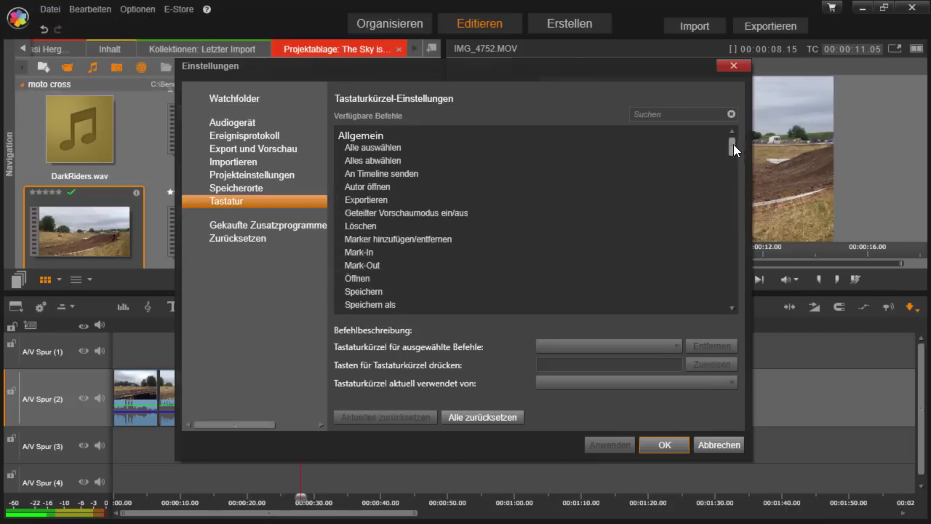
drag(732, 145, 732, 277)
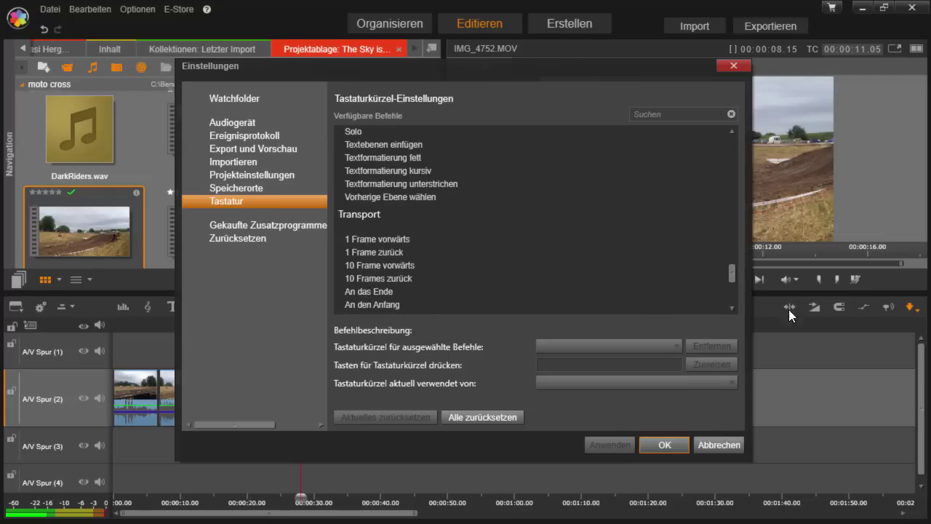
key(alt+Tab)
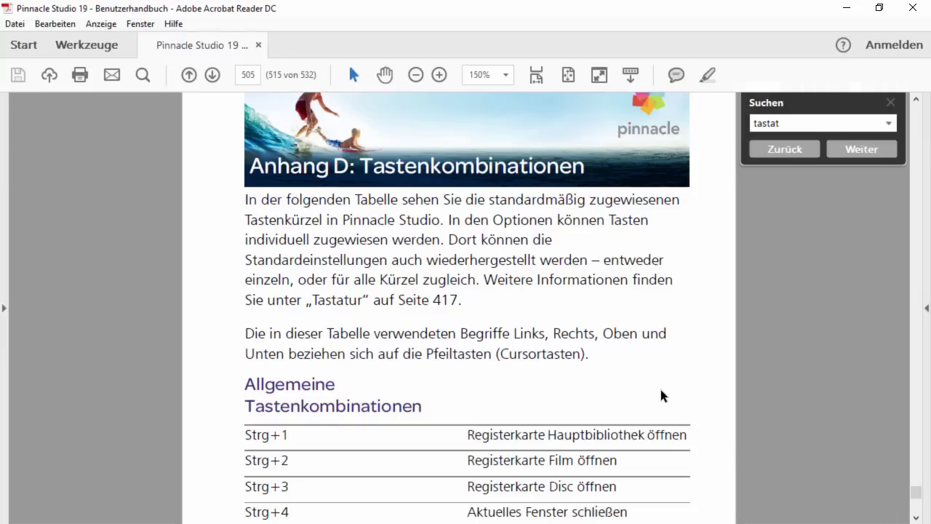
- Scroll page 505 down so the general shortcuts table shows Strg+1 through Strg+Y Wiederholen
scroll(811, 319, down, 1)
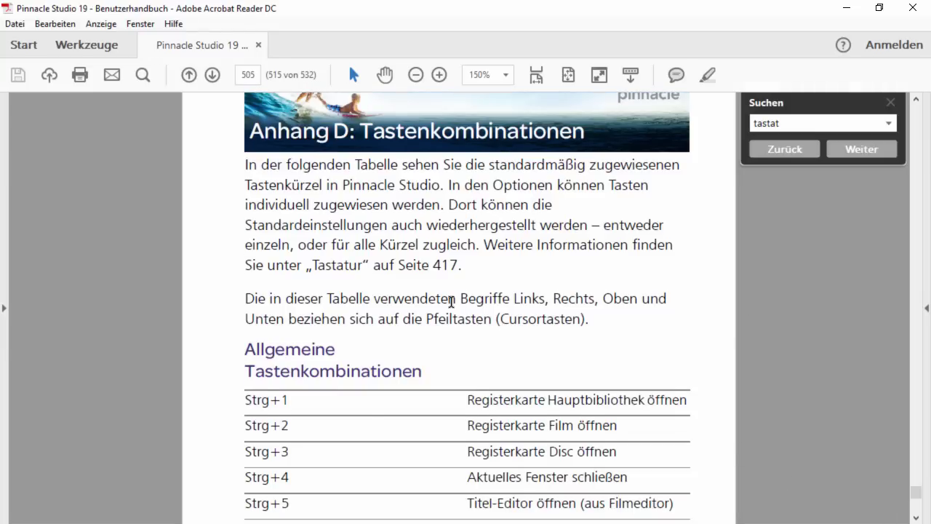
scroll(452, 301, down, 2)
scroll(449, 300, down, 1)
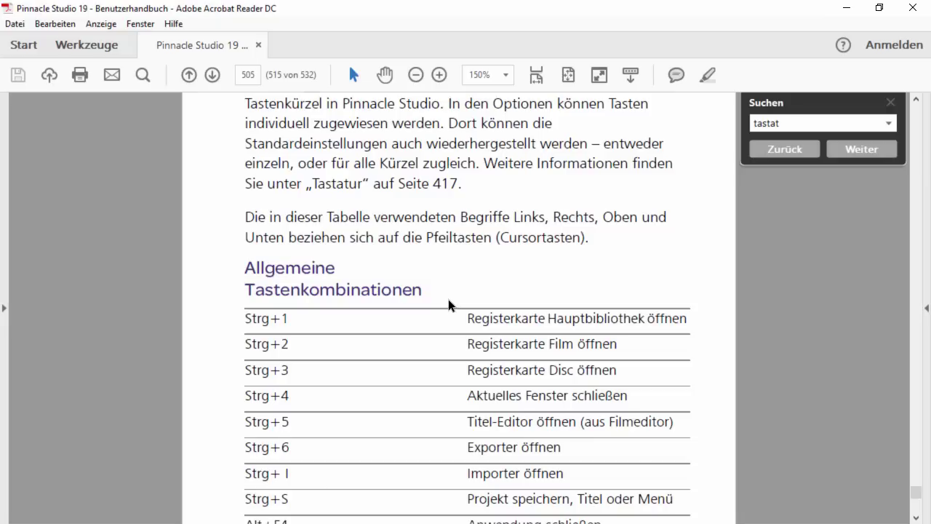
scroll(448, 300, down, 2)
scroll(448, 299, down, 1)
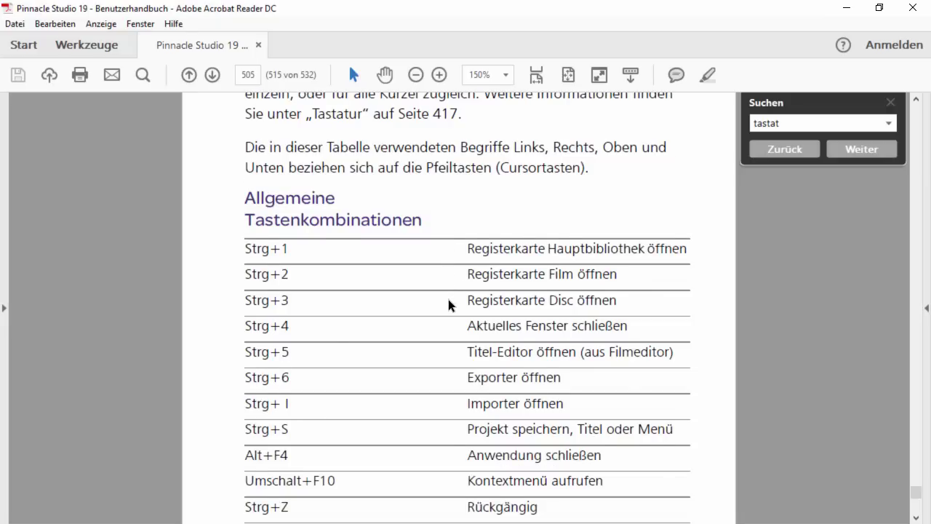
scroll(448, 299, down, 1)
scroll(449, 300, down, 2)
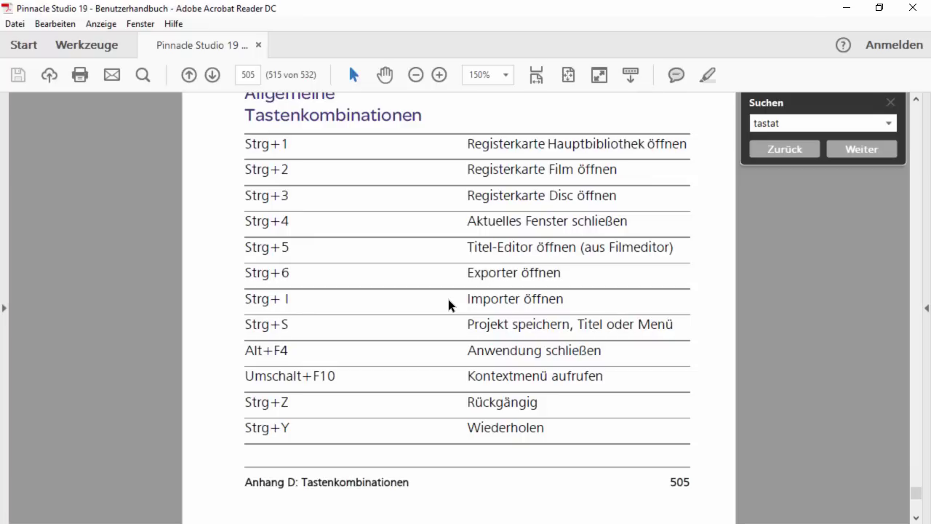